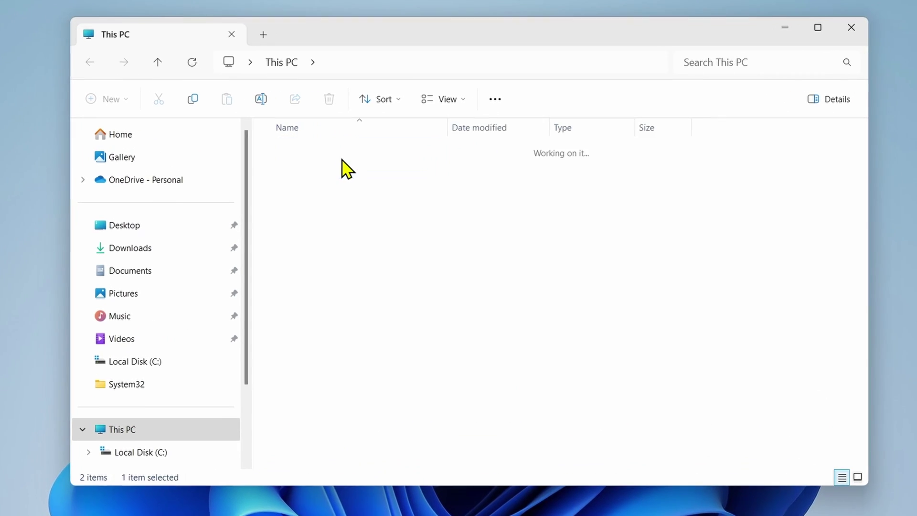
Search Local Disk (C:) for 'chrome', then close the File Explorer window.
{"action": "left_click", "coordinate": [741, 59]}
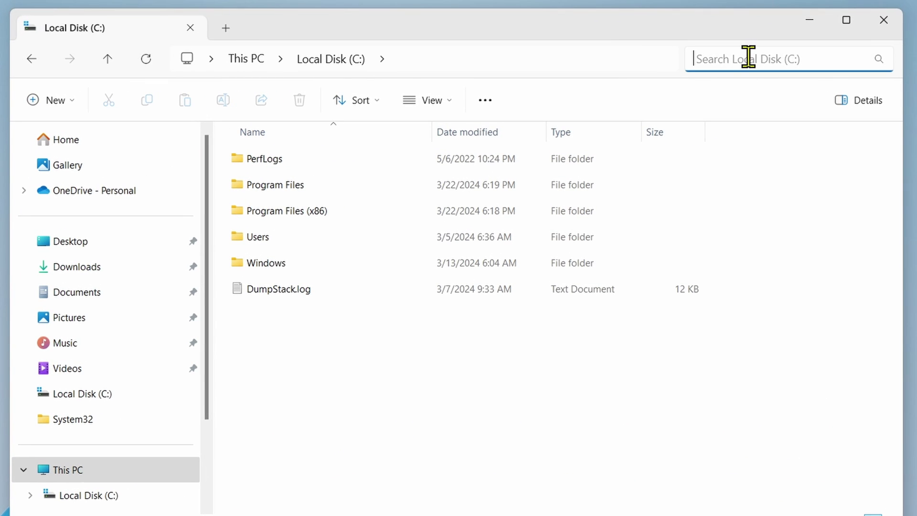
{"action": "type", "text": "chrome"}
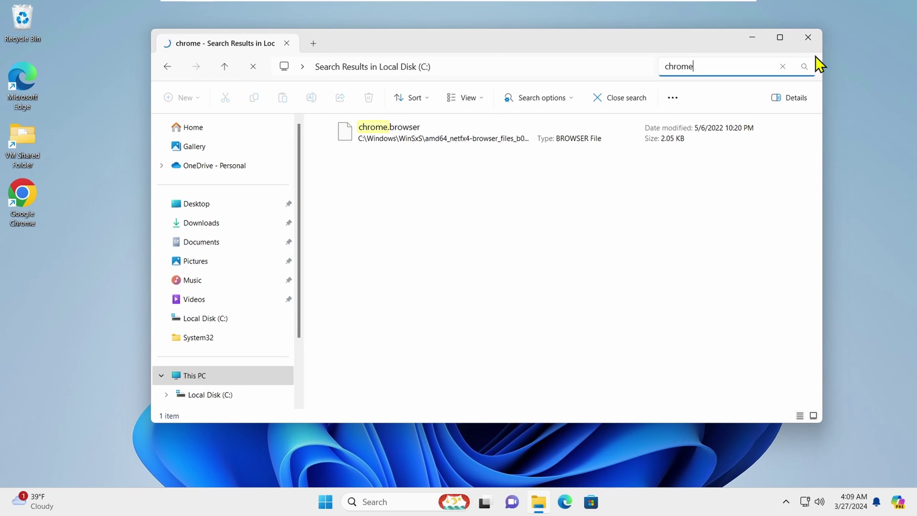
{"action": "left_click", "coordinate": [809, 39]}
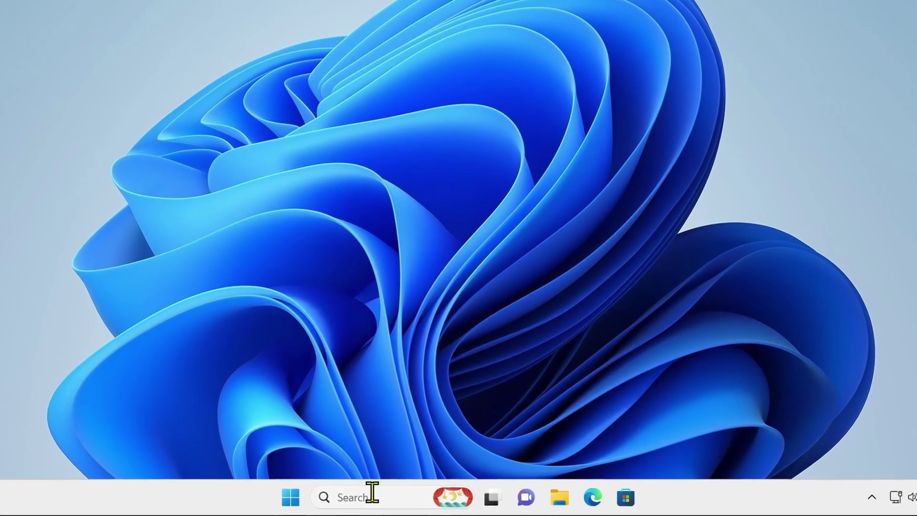
Search Windows for 'registr' and launch Registry Editor from the results.
{"action": "left_click", "coordinate": [393, 500]}
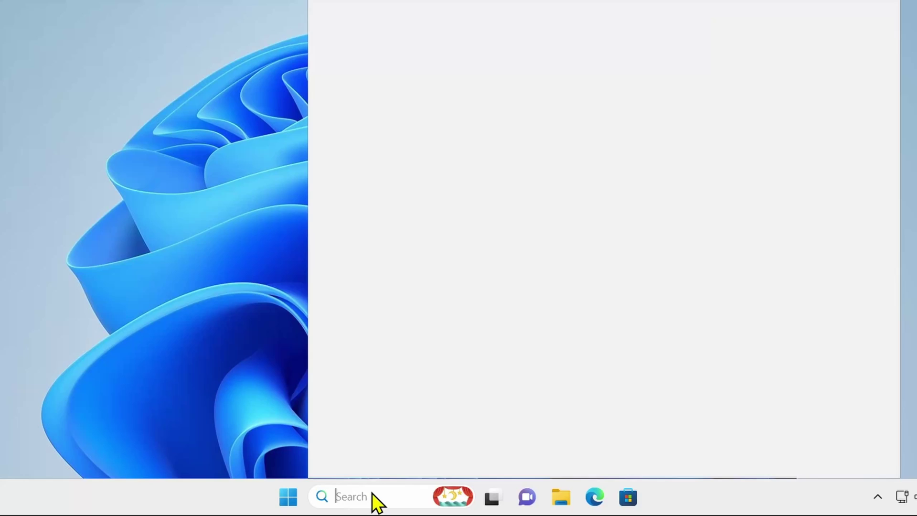
{"action": "type", "text": "regis"}
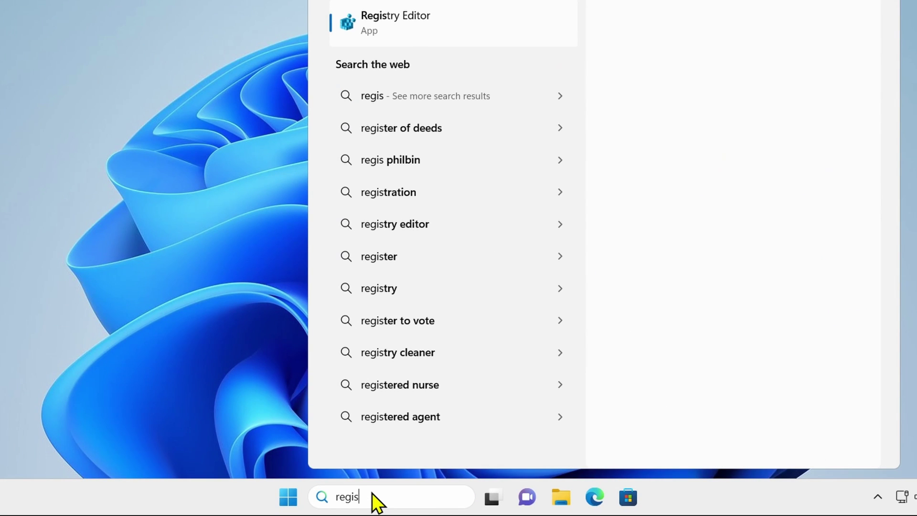
{"action": "type", "text": "t"}
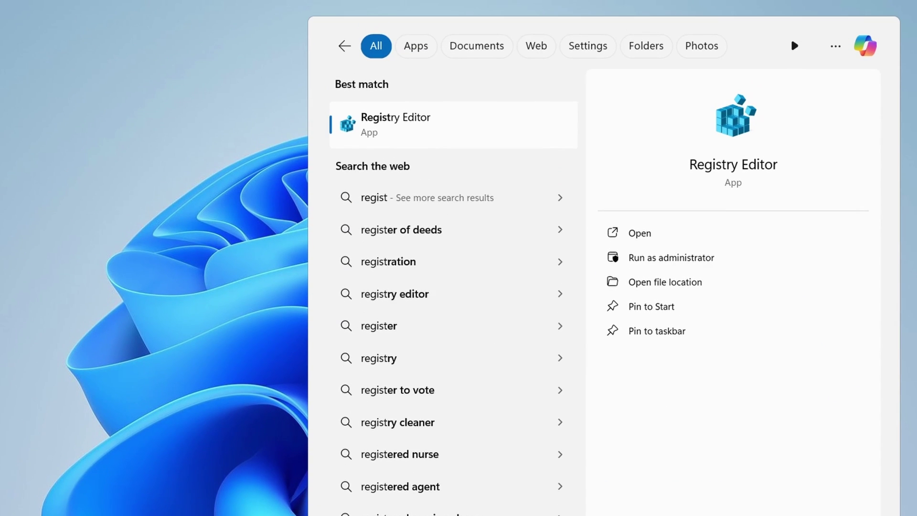
{"action": "type", "text": "r"}
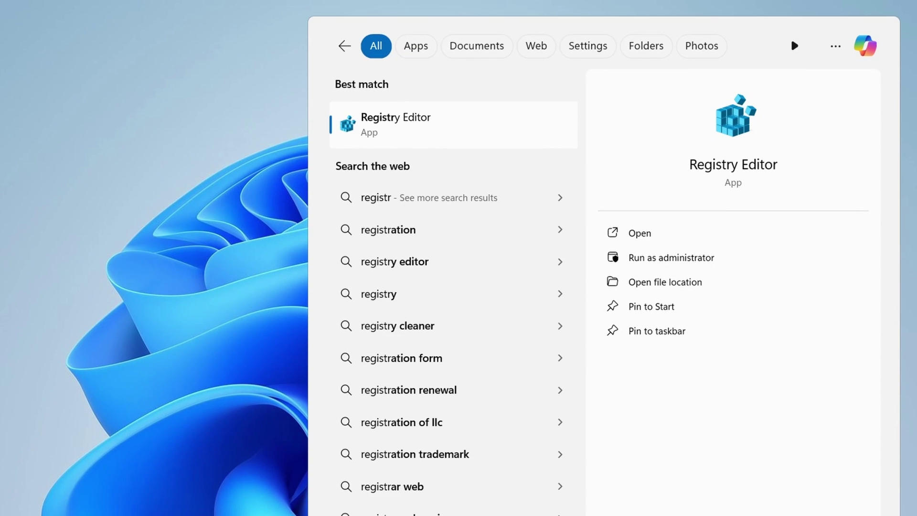
{"action": "left_click", "coordinate": [440, 126]}
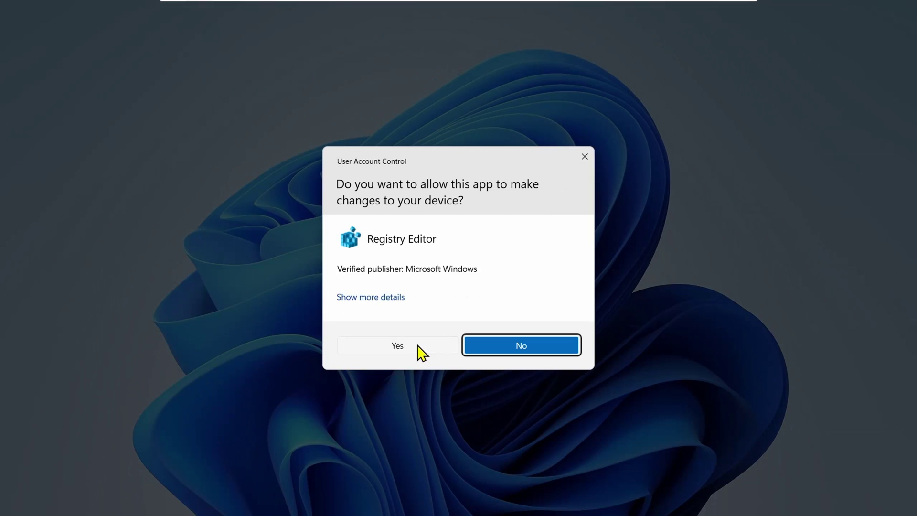
Approve the UAC prompt, stretch the window to full height, and expand HKEY_CURRENT_USER\Software to select Classes.
{"action": "left_click", "coordinate": [396, 400]}
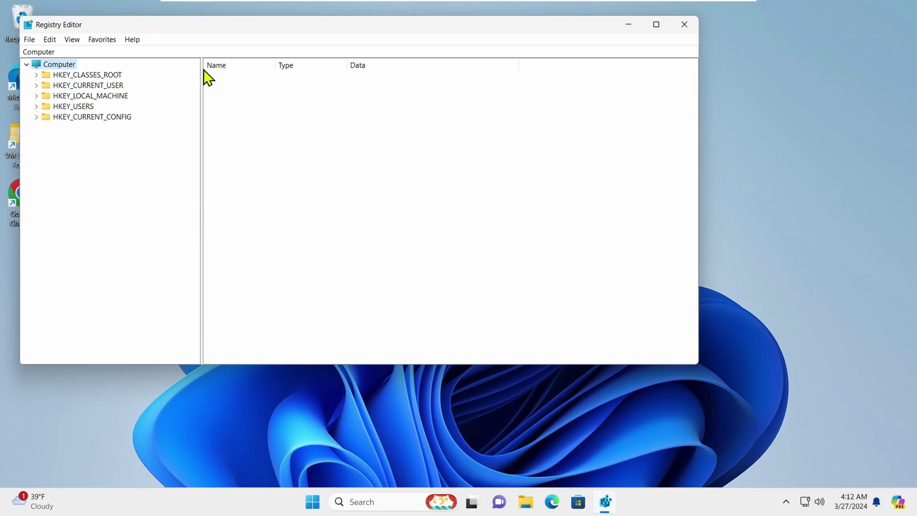
{"action": "left_click_drag", "start_coordinate": [176, 18], "coordinate": [175, 3]}
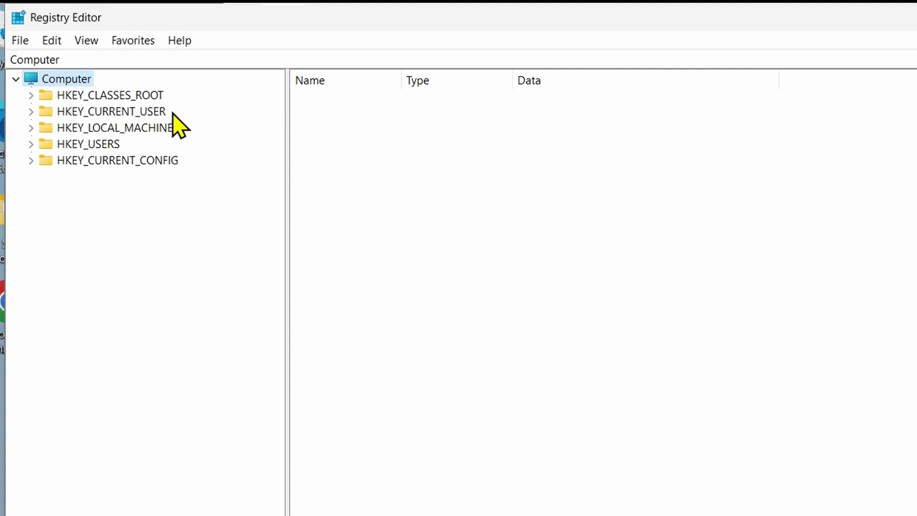
{"action": "left_click", "coordinate": [161, 110]}
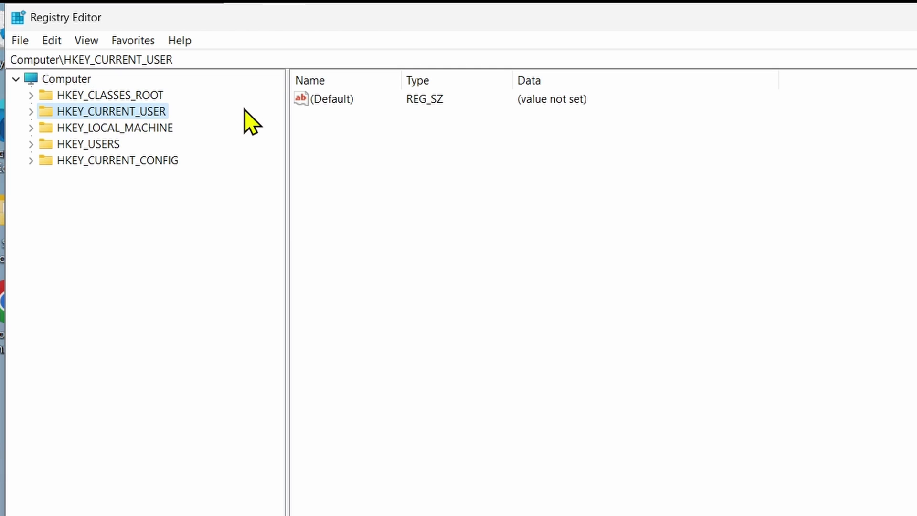
{"action": "double_click", "coordinate": [110, 115]}
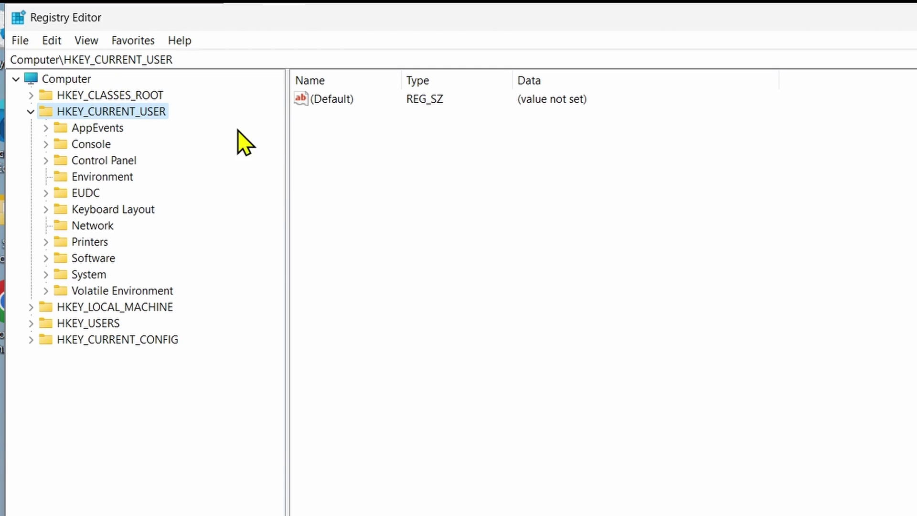
{"action": "left_click", "coordinate": [101, 262]}
{"action": "double_click", "coordinate": [101, 262]}
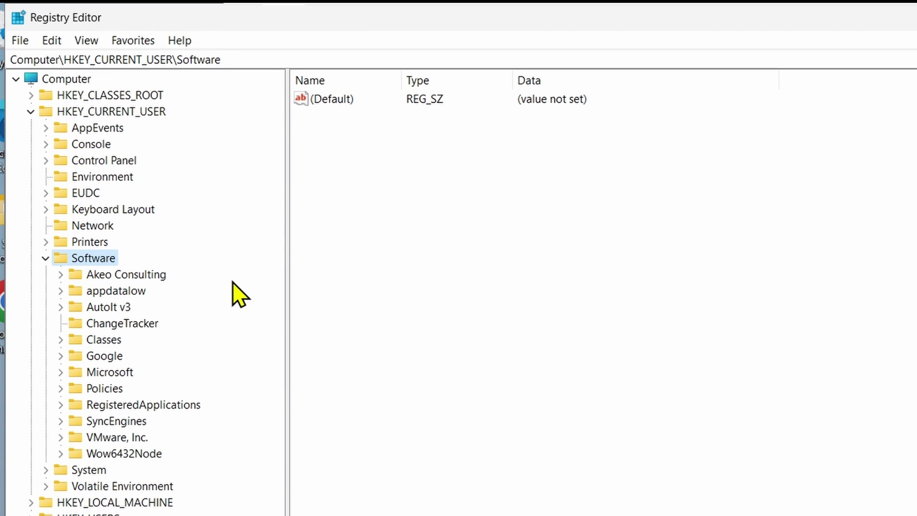
{"action": "left_click", "coordinate": [117, 339]}
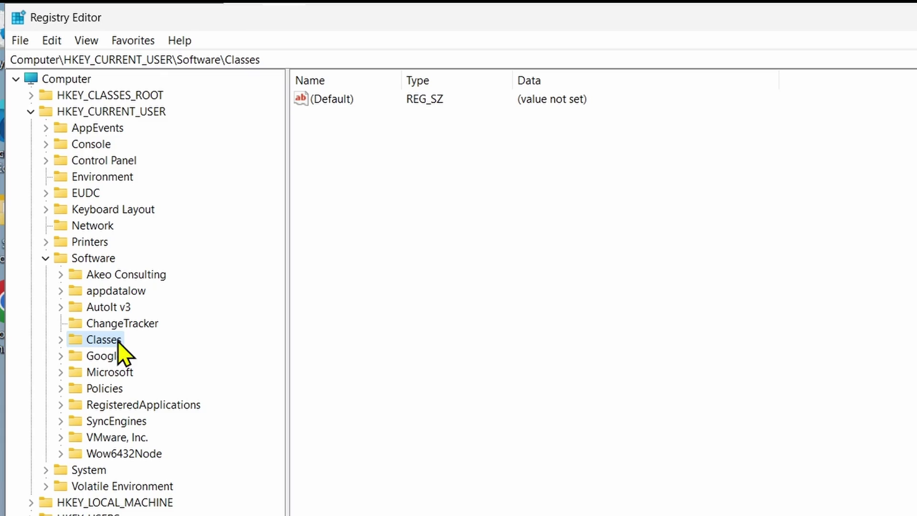
Expand Classes, then find and expand its Local Settings subkey.
{"action": "double_click", "coordinate": [115, 340]}
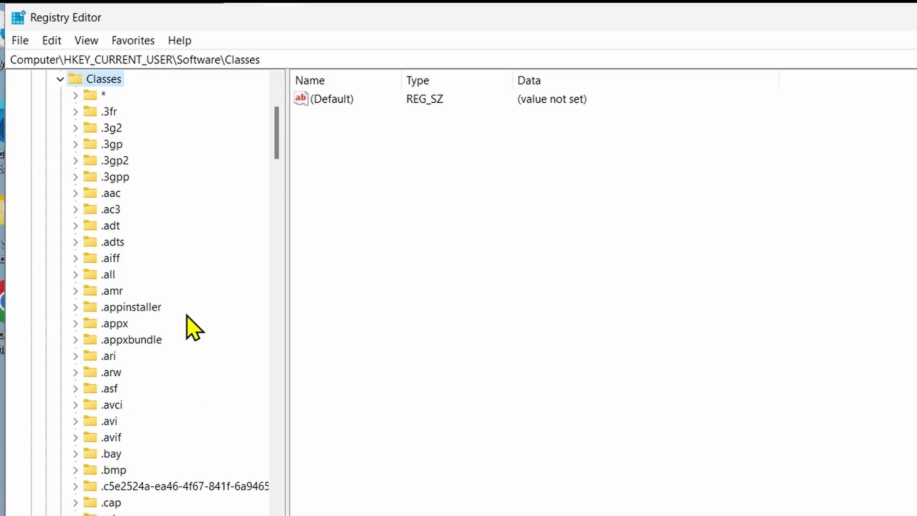
{"action": "left_click_drag", "start_coordinate": [276, 152], "coordinate": [270, 471]}
{"action": "scroll", "coordinate": [270, 471], "scroll_direction": "down", "scroll_amount": 15}
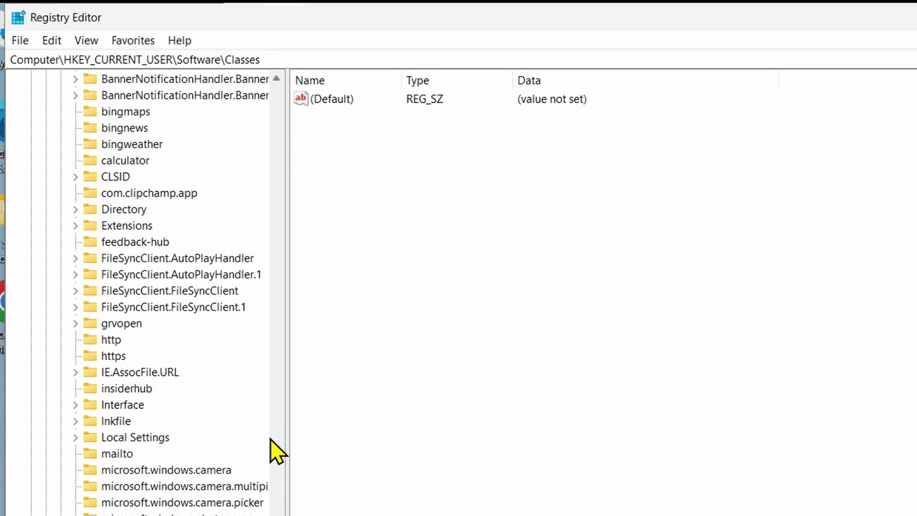
{"action": "left_click", "coordinate": [162, 438]}
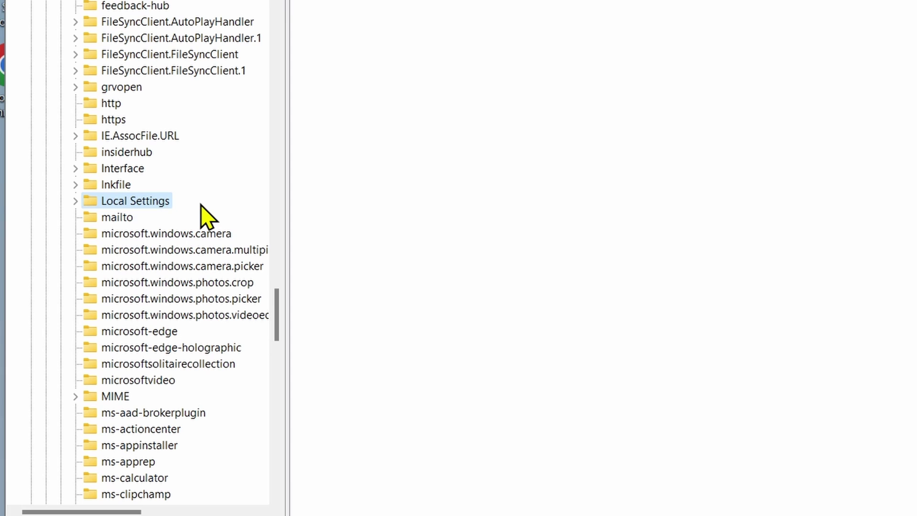
{"action": "double_click", "coordinate": [154, 201]}
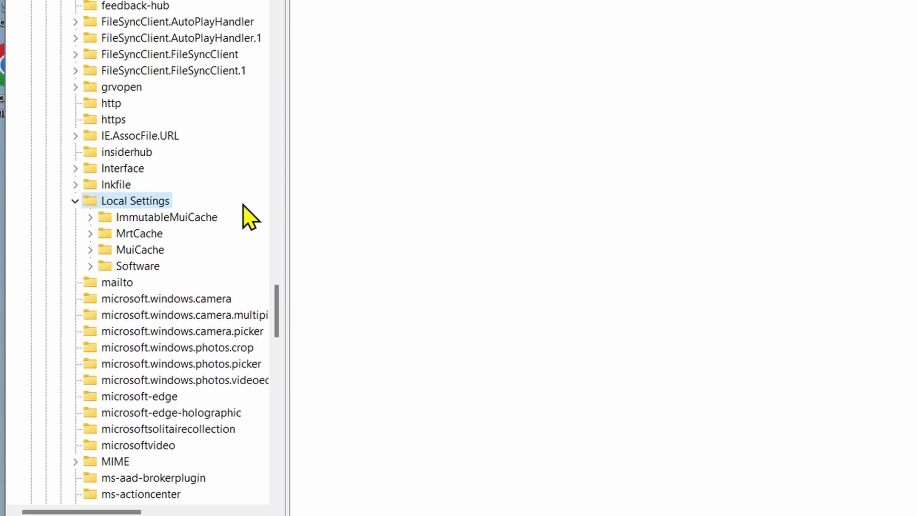
Expand Software, Microsoft, Windows and Shell under Local Settings.
{"action": "left_click", "coordinate": [152, 269]}
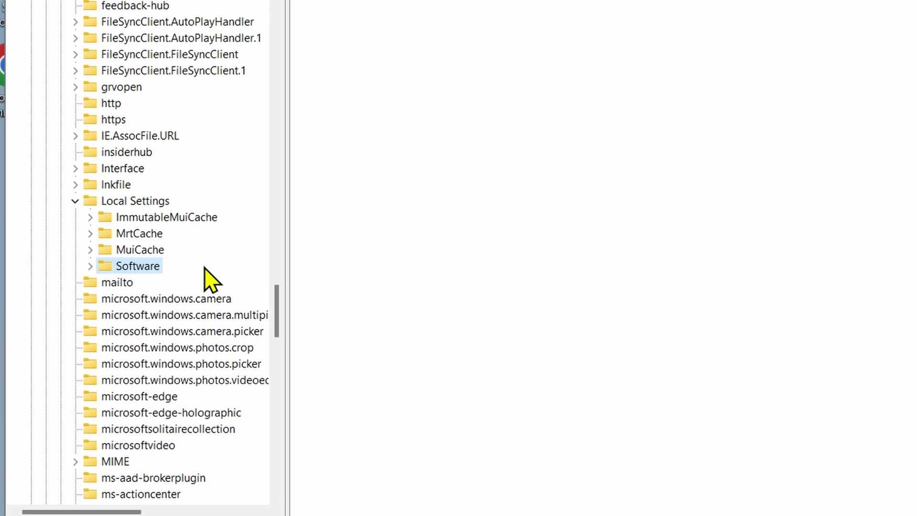
{"action": "double_click", "coordinate": [156, 269]}
{"action": "left_click", "coordinate": [179, 284]}
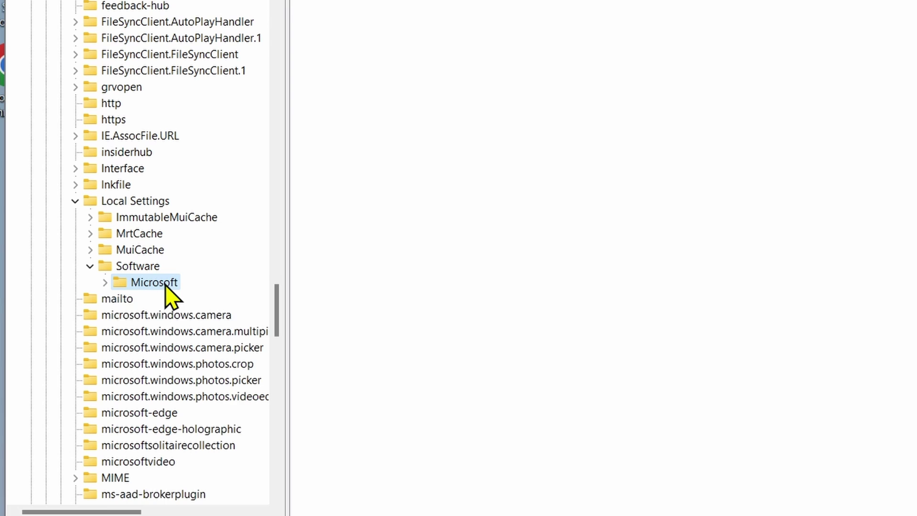
{"action": "double_click", "coordinate": [165, 283]}
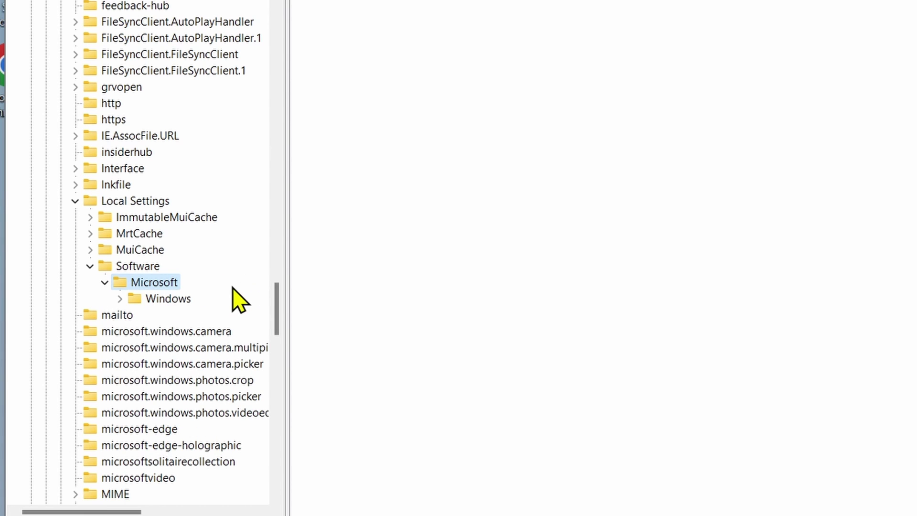
{"action": "left_click", "coordinate": [178, 300]}
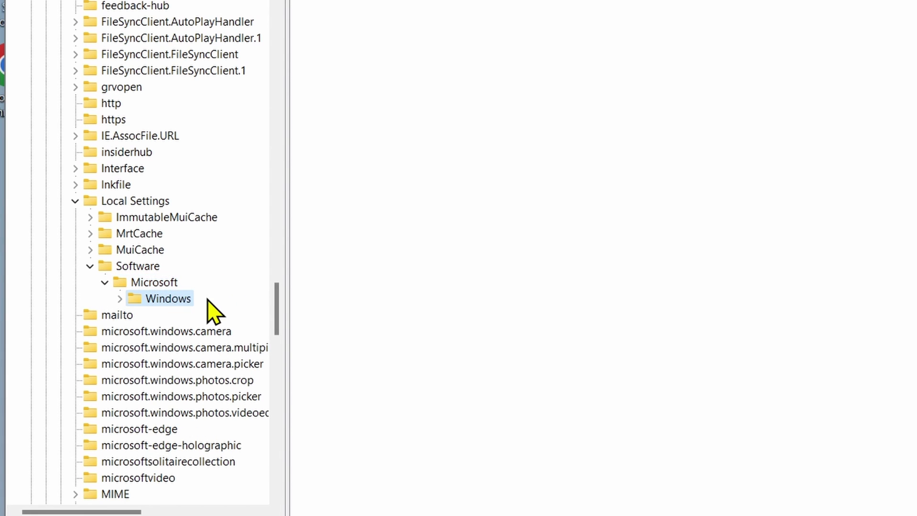
{"action": "double_click", "coordinate": [187, 300]}
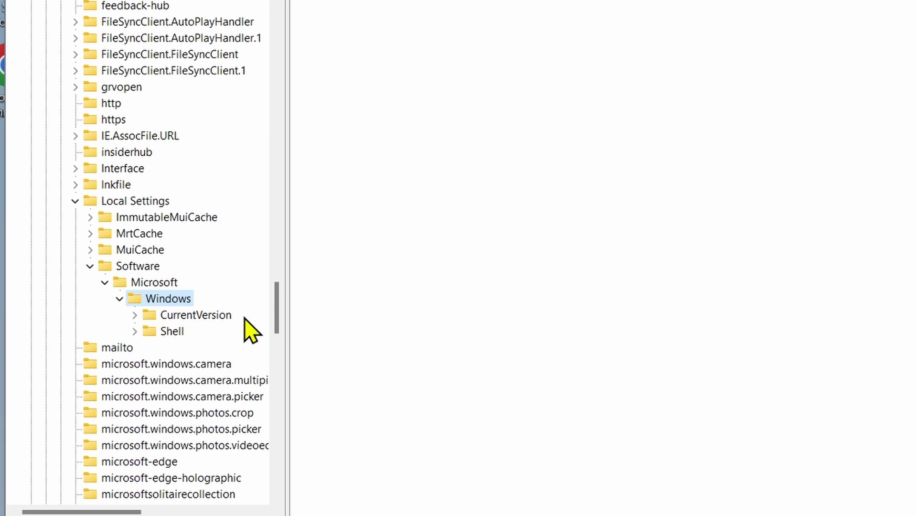
{"action": "left_click", "coordinate": [174, 332]}
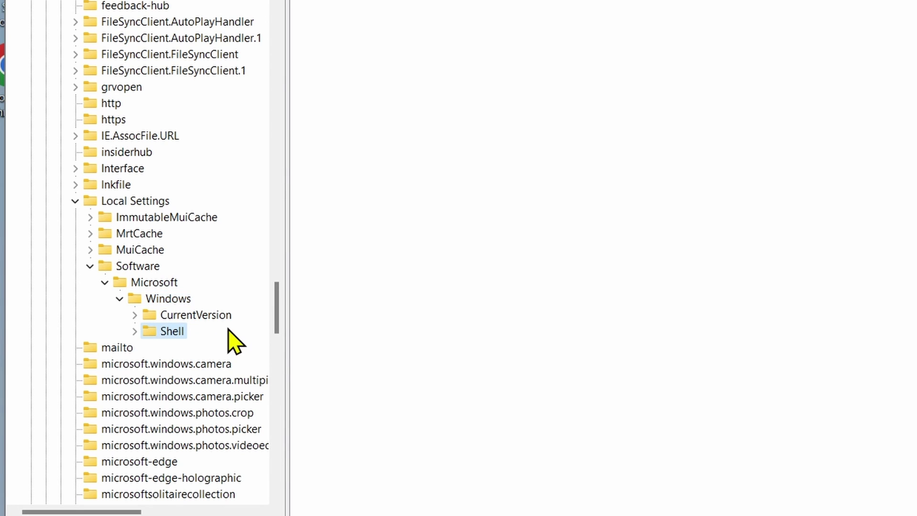
{"action": "double_click", "coordinate": [180, 332]}
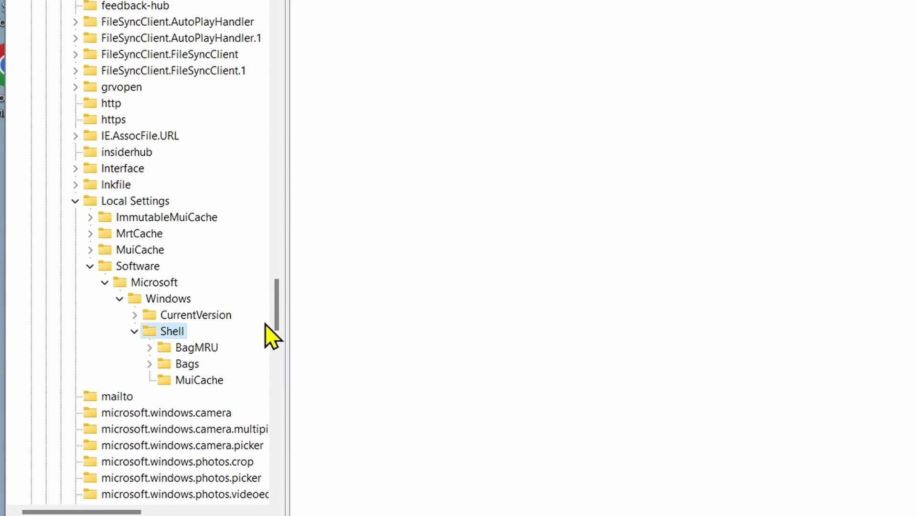
Expand Bags and AllFolders, then select AllFolders\Shell to show its values.
{"action": "left_click", "coordinate": [185, 365]}
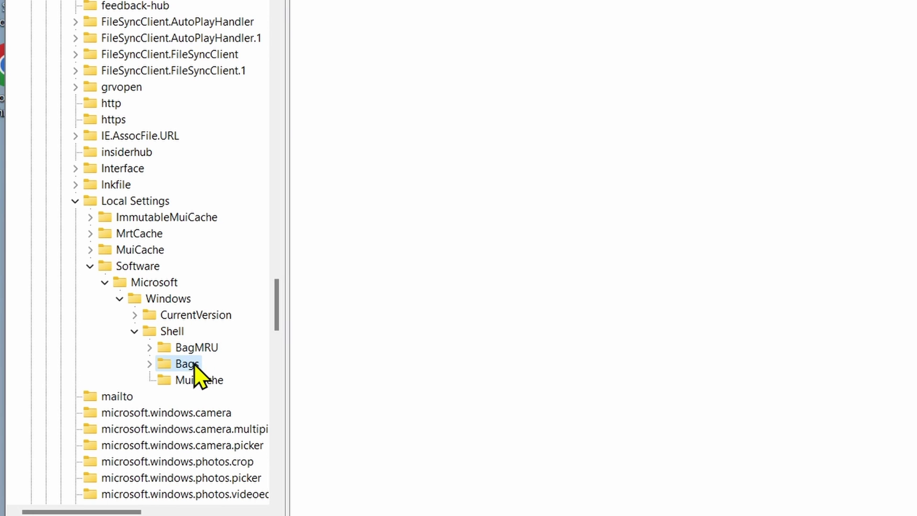
{"action": "double_click", "coordinate": [191, 364]}
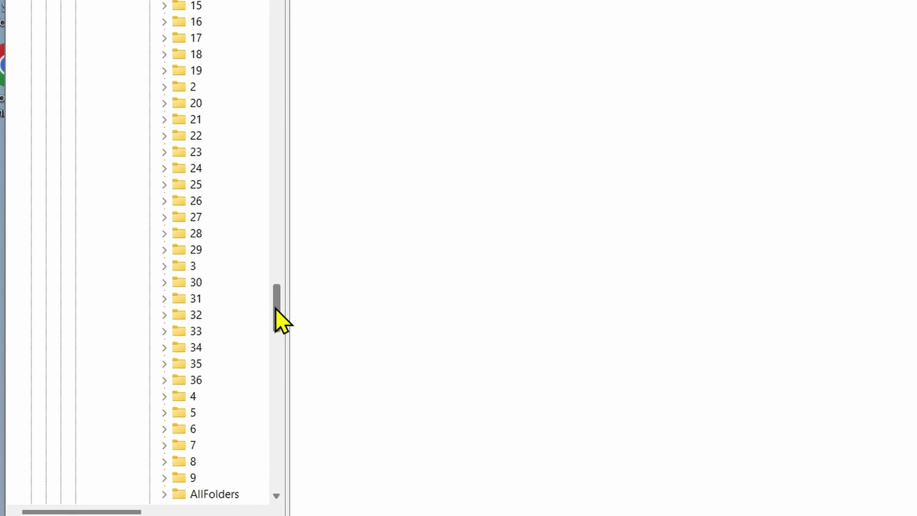
{"action": "left_click_drag", "start_coordinate": [275, 308], "coordinate": [277, 316]}
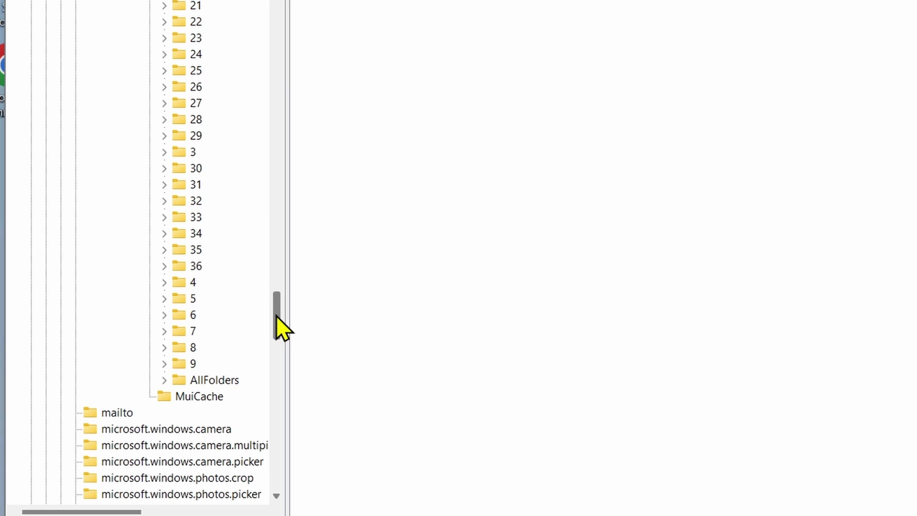
{"action": "left_click", "coordinate": [228, 380]}
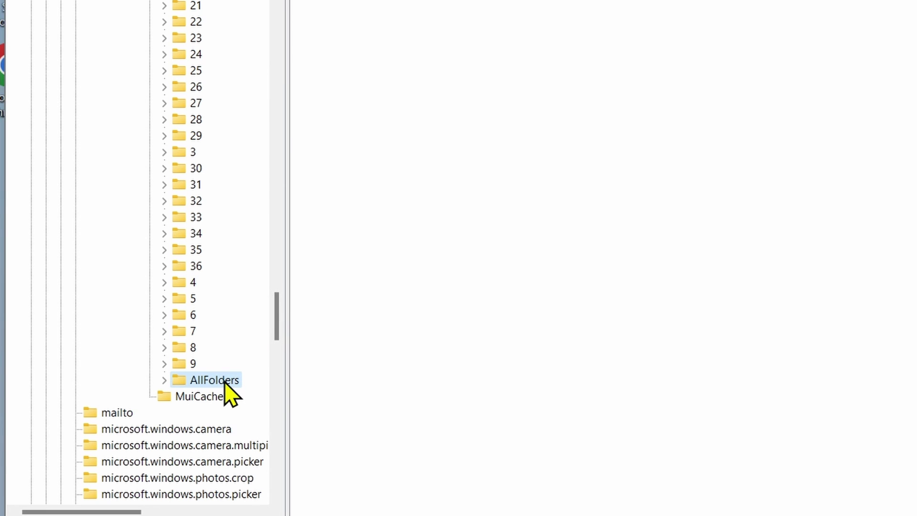
{"action": "double_click", "coordinate": [224, 381]}
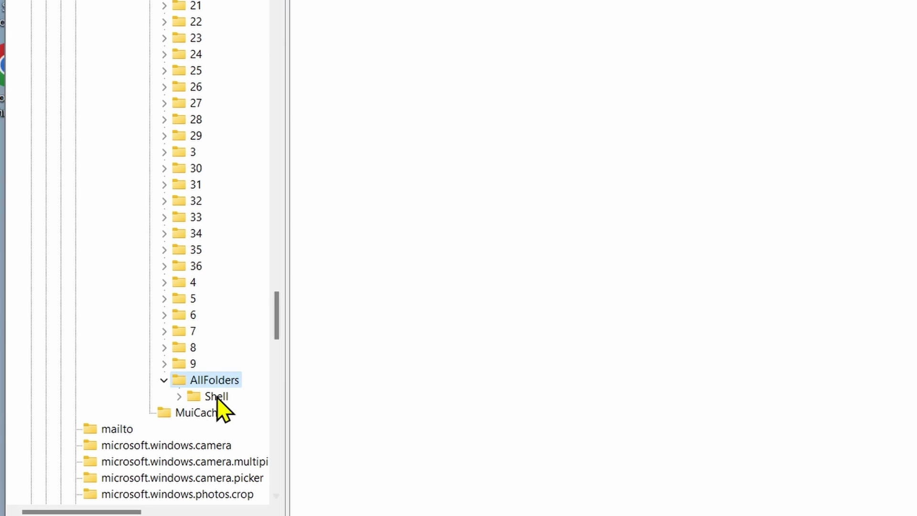
{"action": "left_click", "coordinate": [217, 397]}
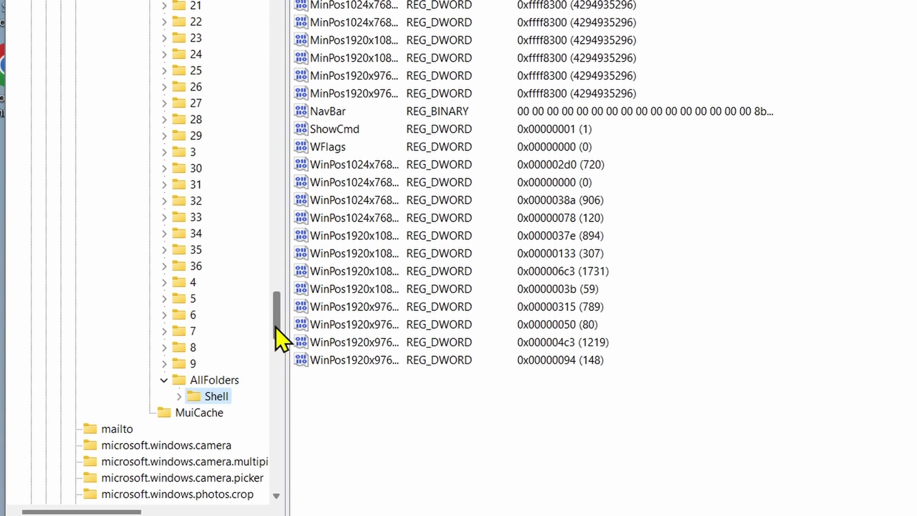
Create a new string value in the Shell key.
{"action": "left_click_drag", "start_coordinate": [275, 327], "coordinate": [279, 337]}
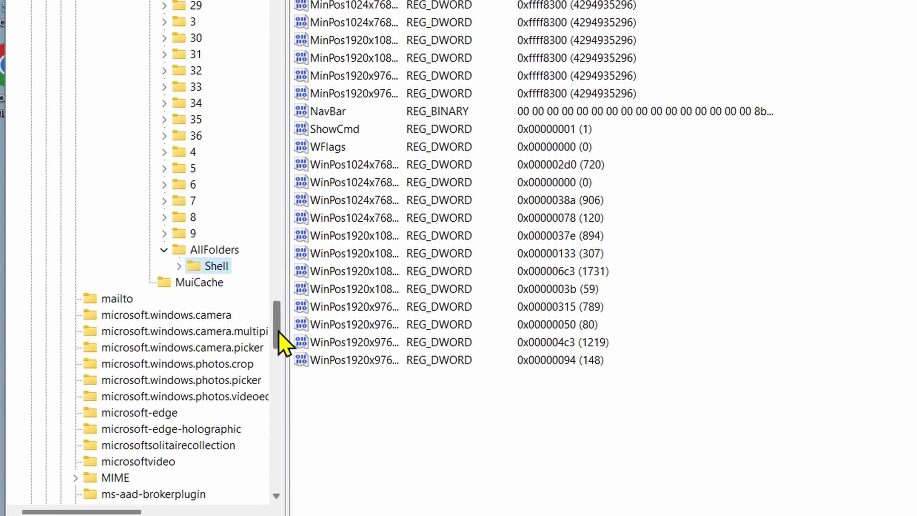
{"action": "right_click", "coordinate": [211, 267]}
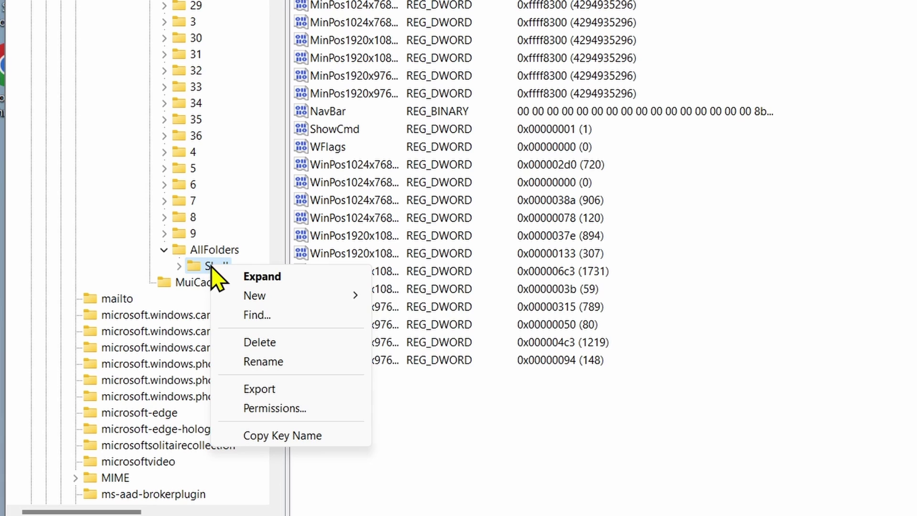
{"action": "mouse_move", "coordinate": [252, 297]}
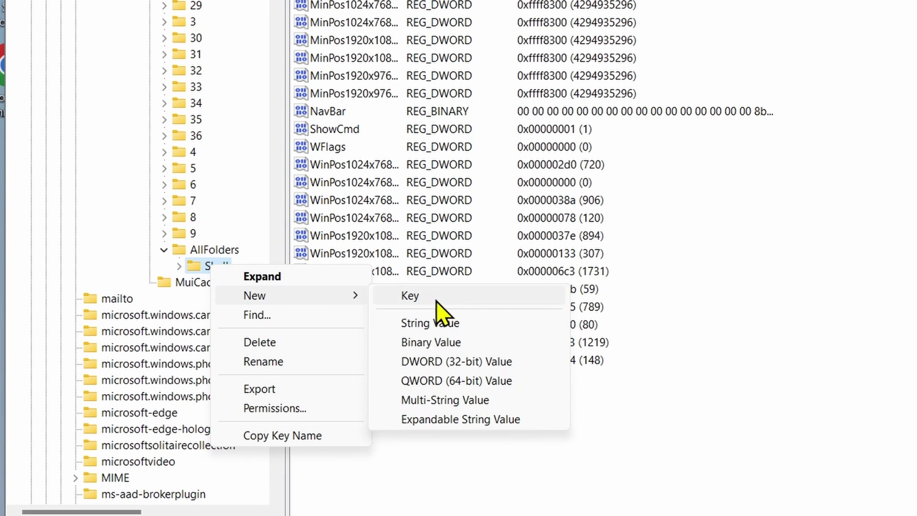
{"action": "left_click", "coordinate": [451, 322]}
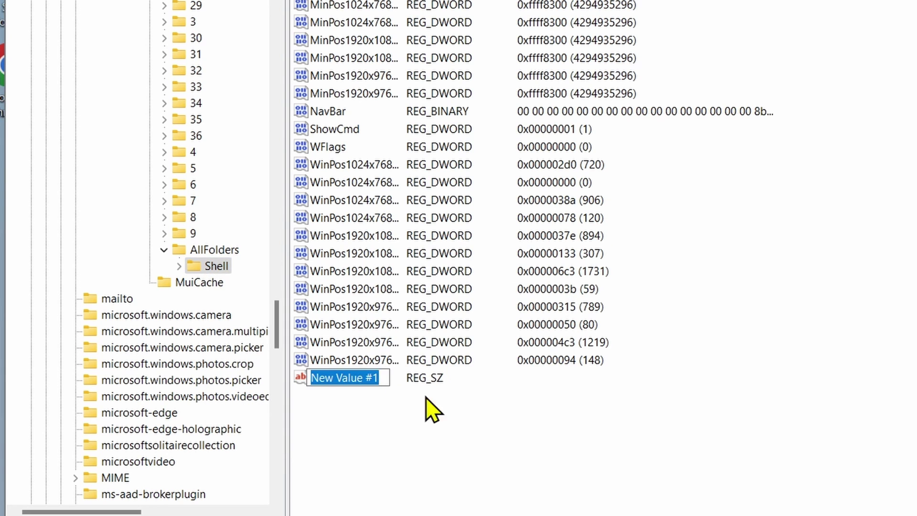
{"action": "key", "text": "Return"}
Rename the new string value to FolderType.
{"action": "right_click", "coordinate": [348, 382]}
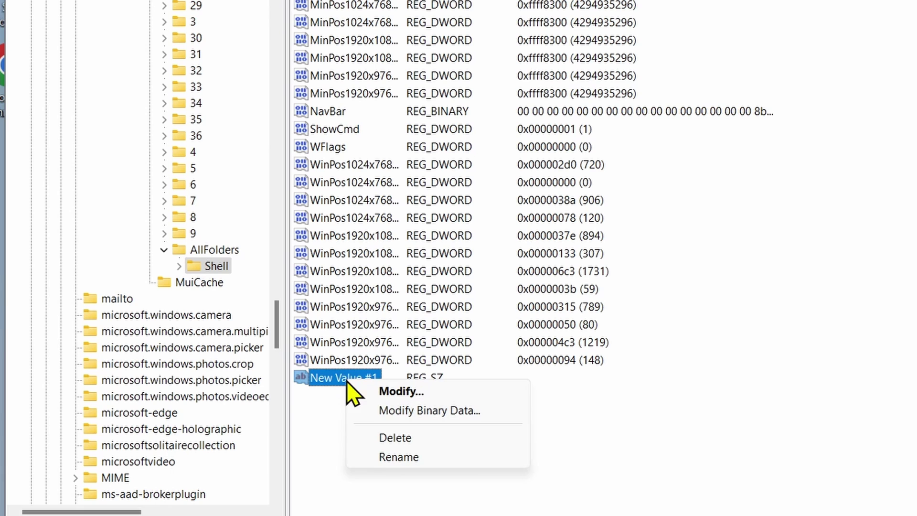
{"action": "left_click", "coordinate": [399, 456]}
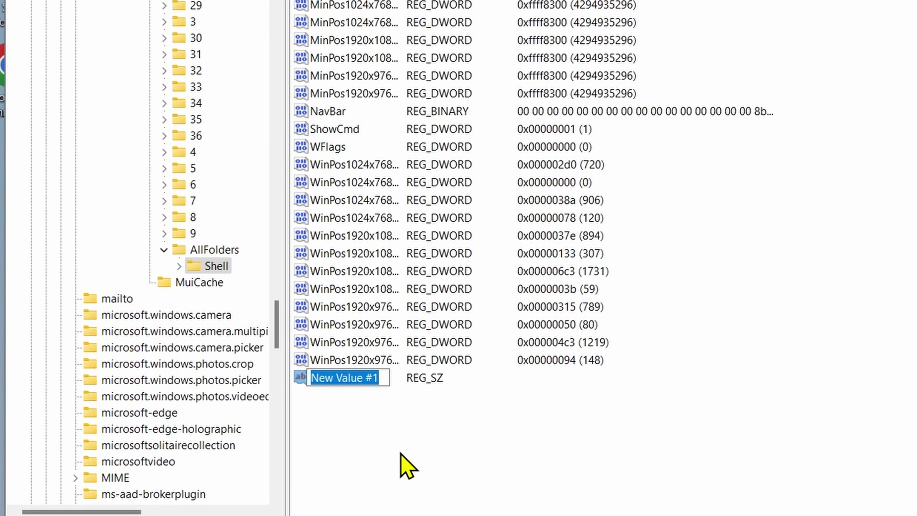
{"action": "type", "text": "Folder"}
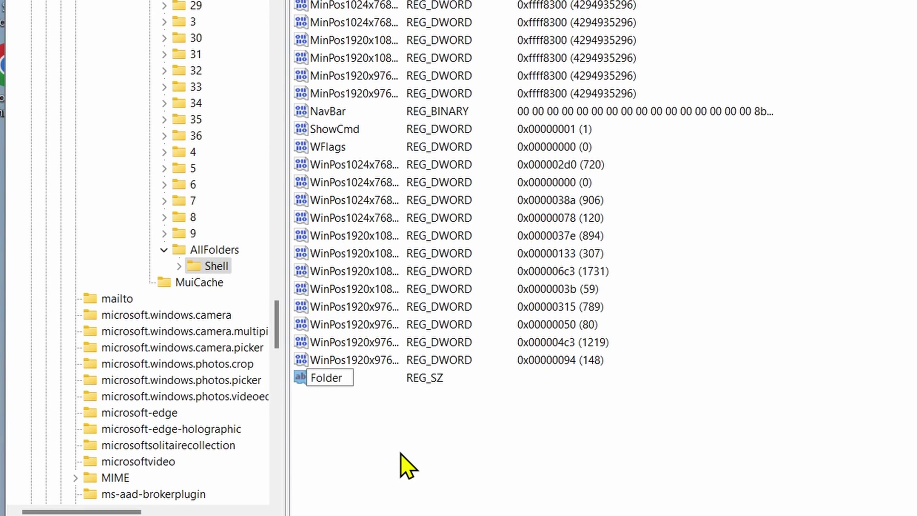
{"action": "type", "text": "Type"}
{"action": "key", "text": "Return"}
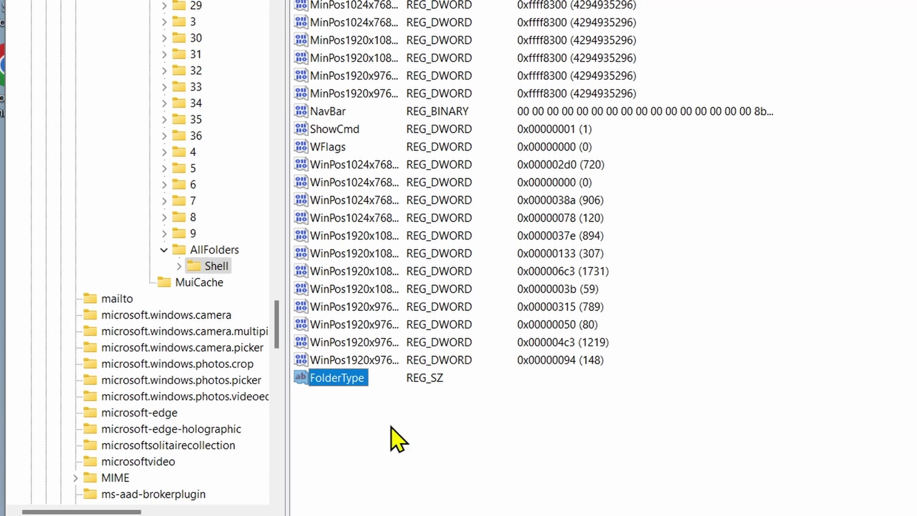
Set the FolderType value data to NotSpecified.
{"action": "double_click", "coordinate": [356, 378]}
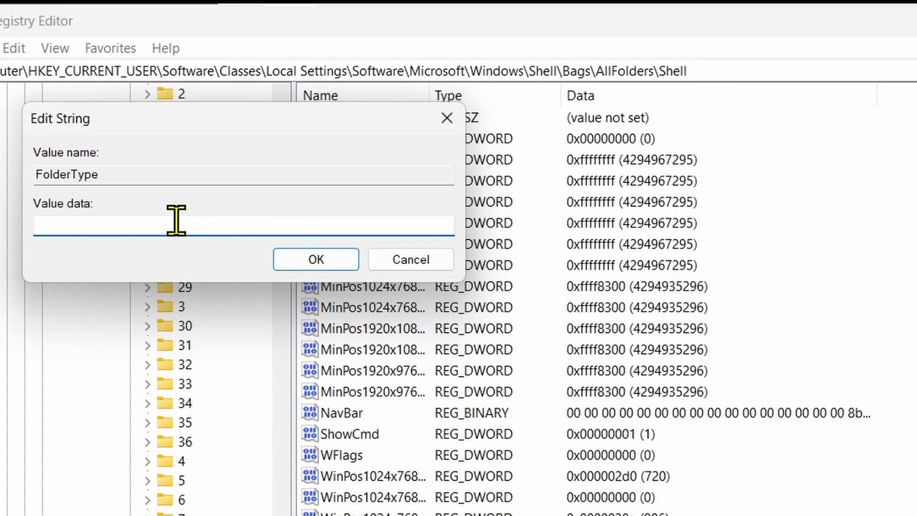
{"action": "type", "text": "NotSpecified"}
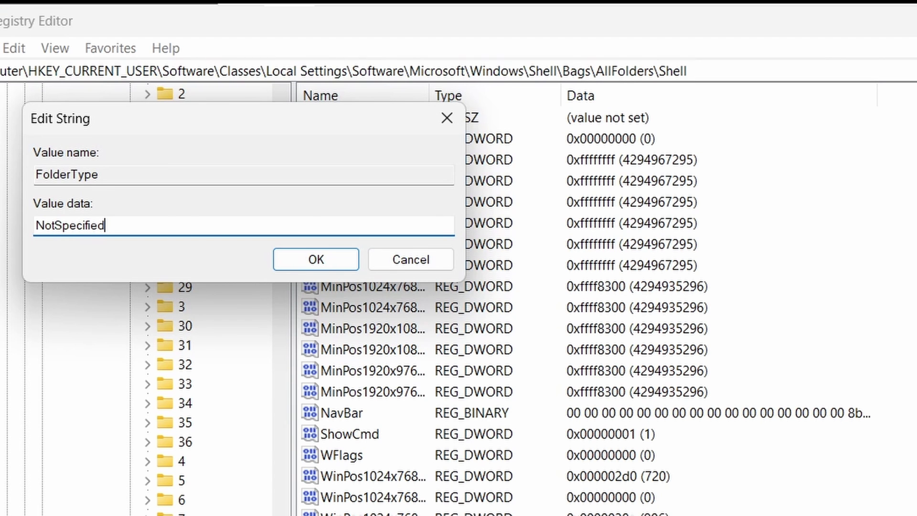
{"action": "left_click", "coordinate": [342, 260]}
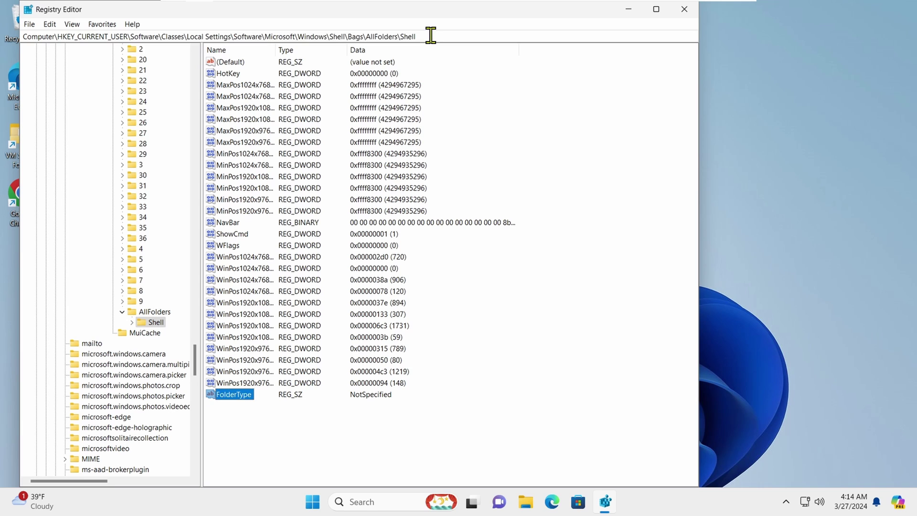
Check the registry key path in the address bar, then close Registry Editor.
{"action": "left_click_drag", "start_coordinate": [431, 36], "coordinate": [13, 41]}
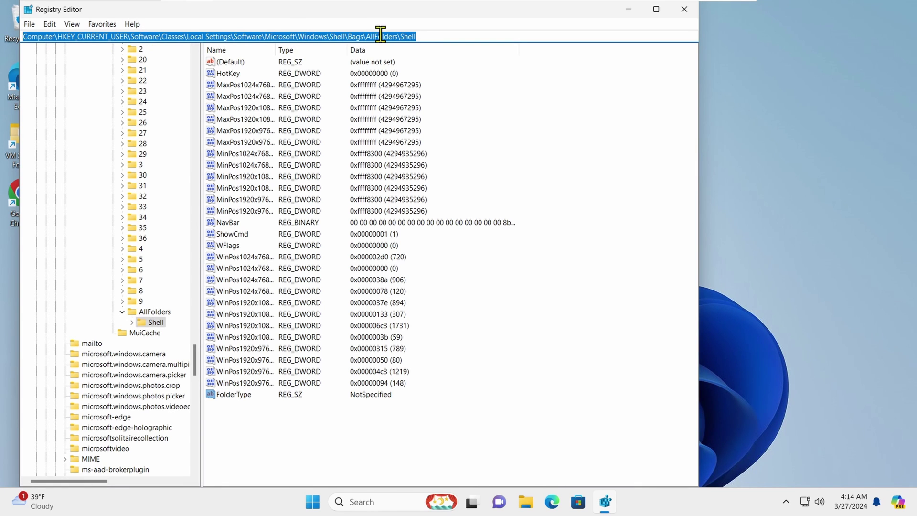
{"action": "left_click_drag", "start_coordinate": [416, 35], "coordinate": [14, 45]}
{"action": "left_click", "coordinate": [456, 37]}
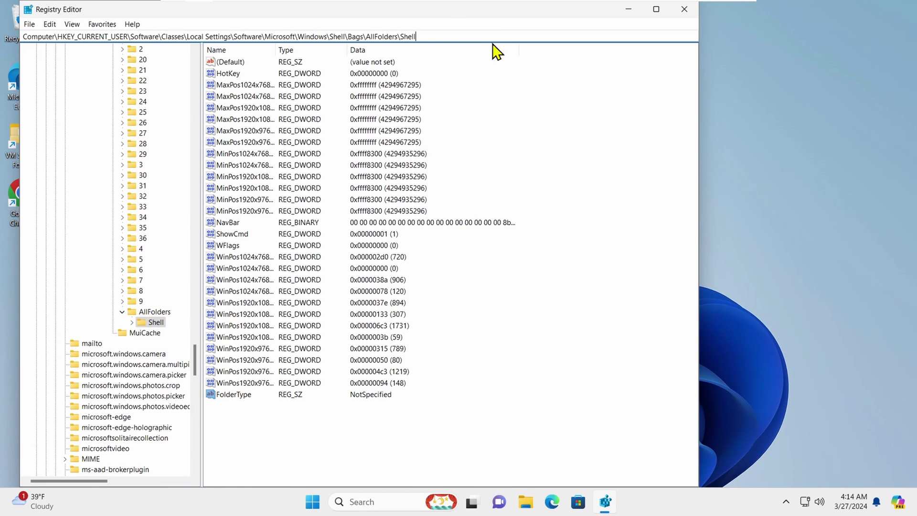
{"action": "left_click", "coordinate": [687, 15]}
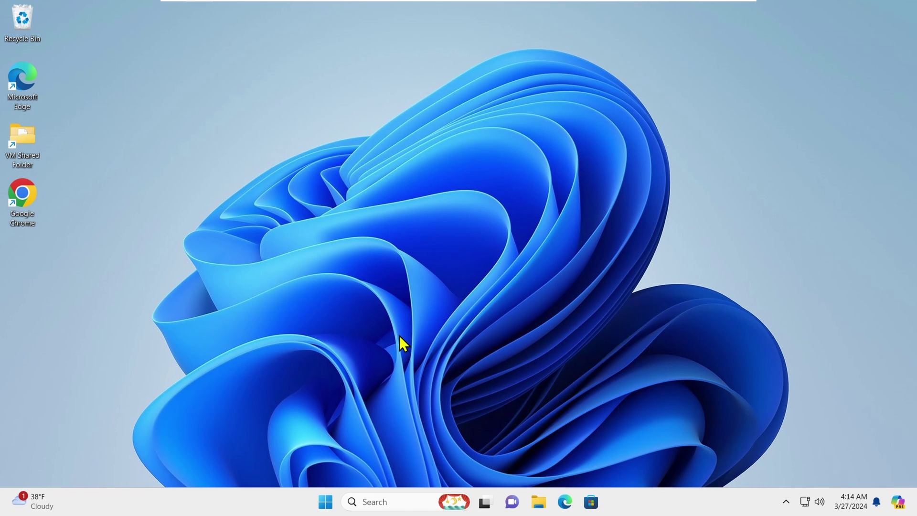
Launch Task Manager from the Start button's right-click menu.
{"action": "left_click", "coordinate": [326, 502]}
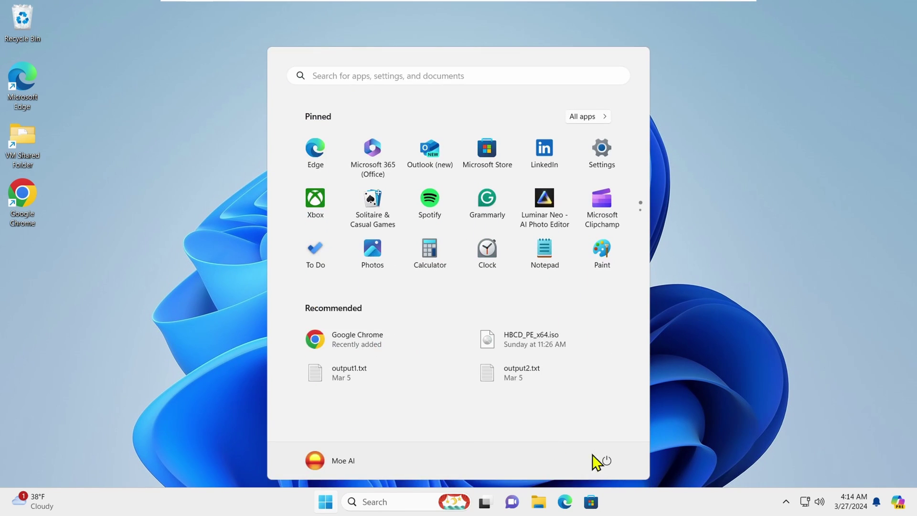
{"action": "left_click", "coordinate": [710, 404]}
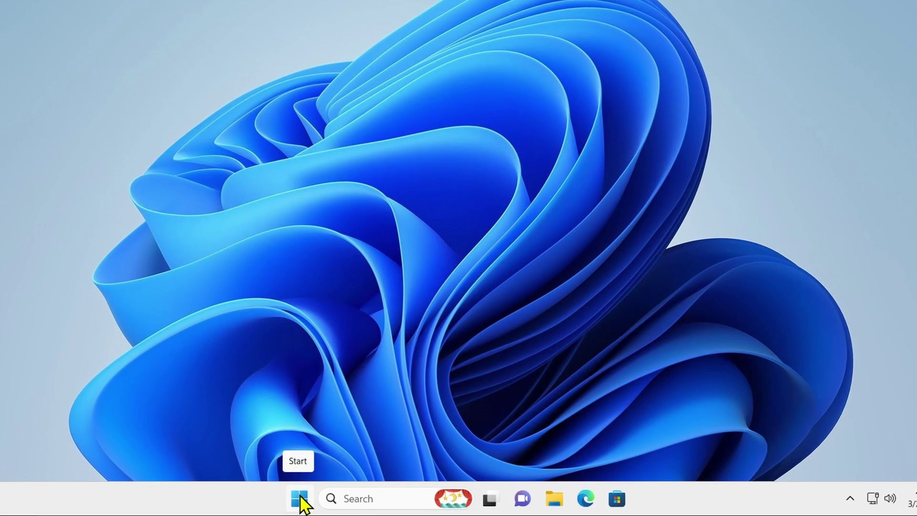
{"action": "right_click", "coordinate": [299, 498]}
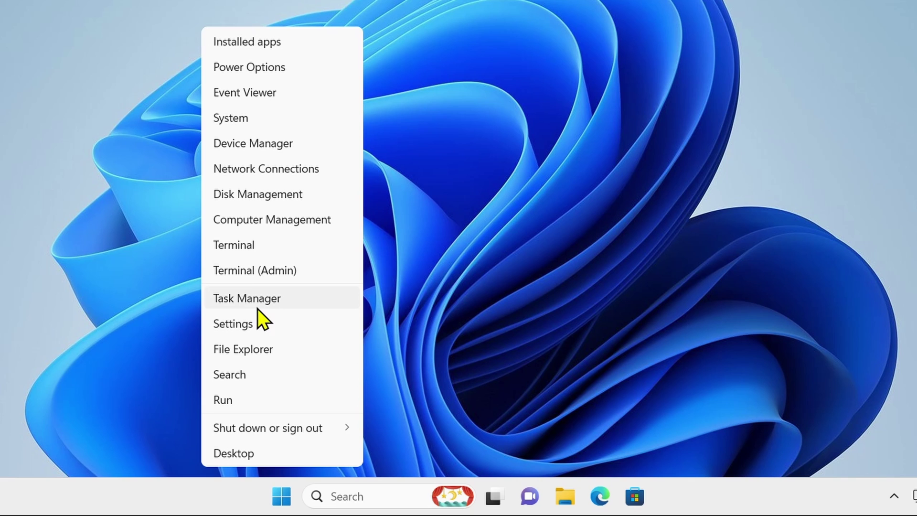
{"action": "left_click", "coordinate": [295, 299]}
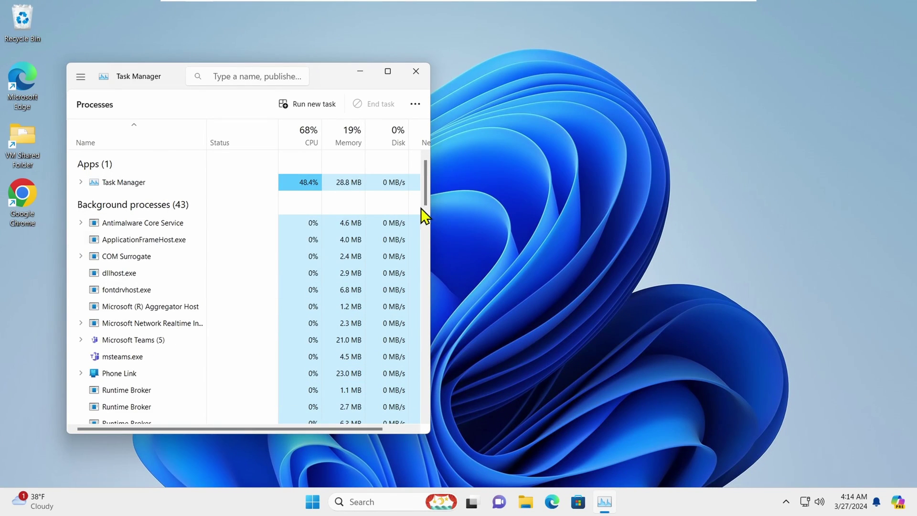
Open a File Explorer window and minimize it, bringing Task Manager forward.
{"action": "left_click_drag", "start_coordinate": [426, 192], "coordinate": [425, 372]}
{"action": "left_click_drag", "start_coordinate": [434, 337], "coordinate": [428, 168]}
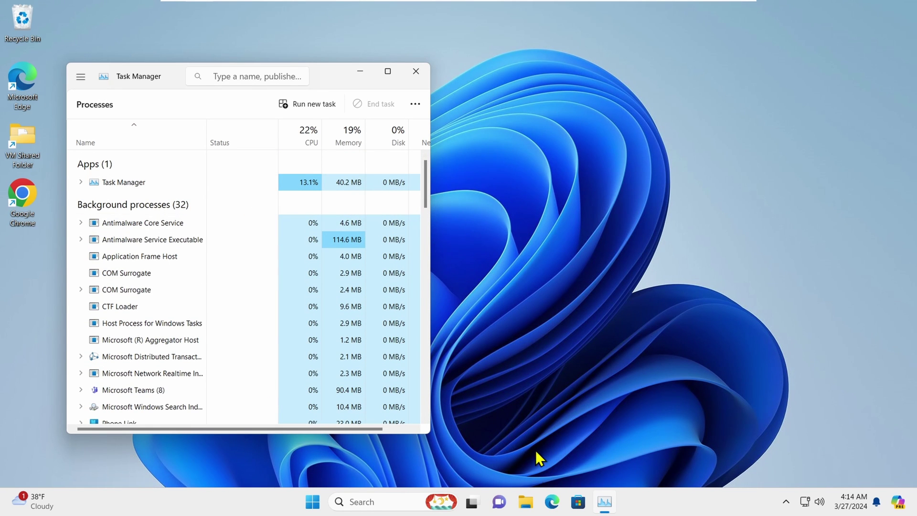
{"action": "left_click", "coordinate": [530, 499]}
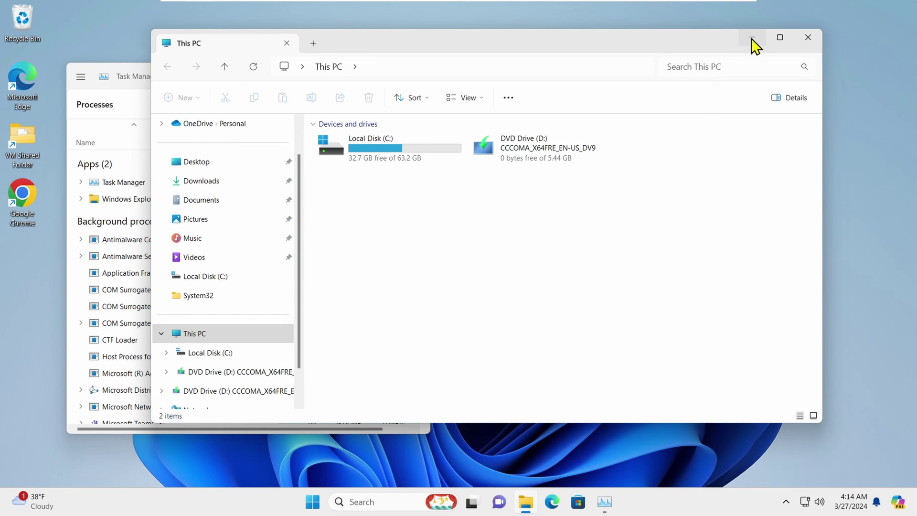
{"action": "left_click", "coordinate": [752, 39]}
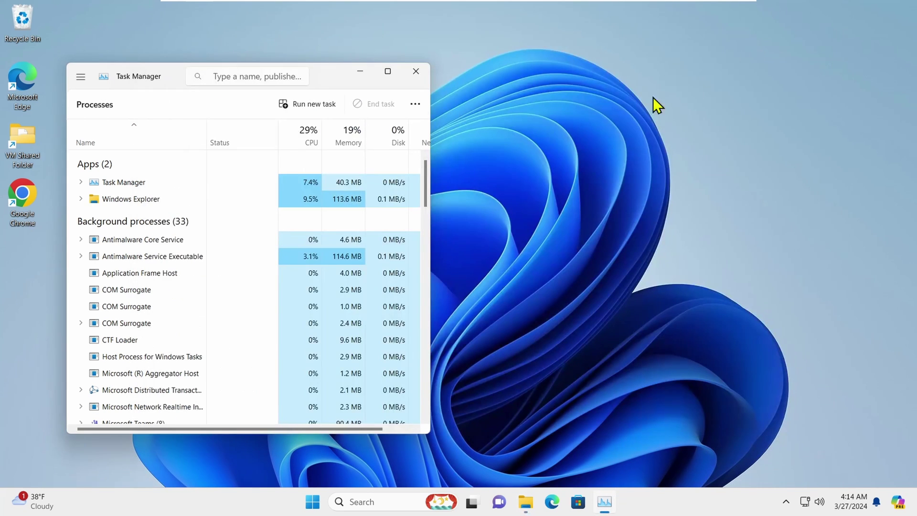
Restart the Windows Explorer process, then minimize Task Manager.
{"action": "right_click", "coordinate": [161, 203]}
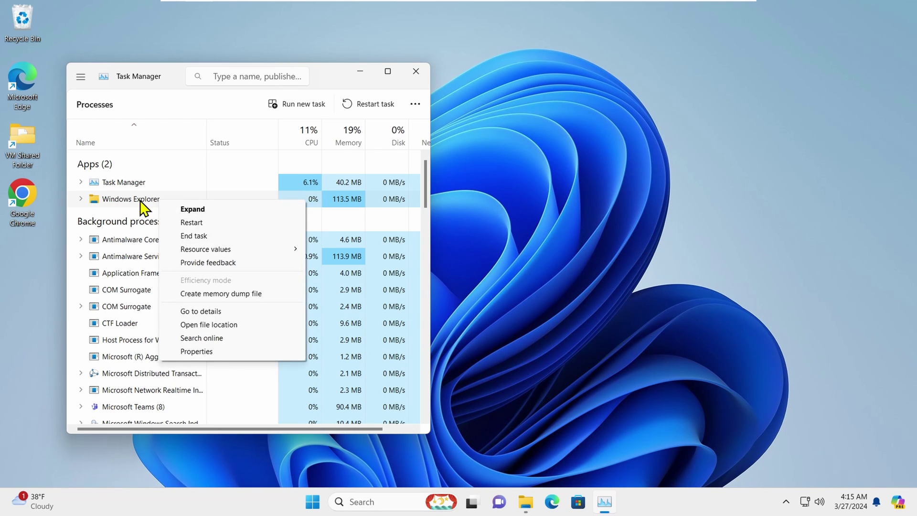
{"action": "right_click", "coordinate": [141, 201]}
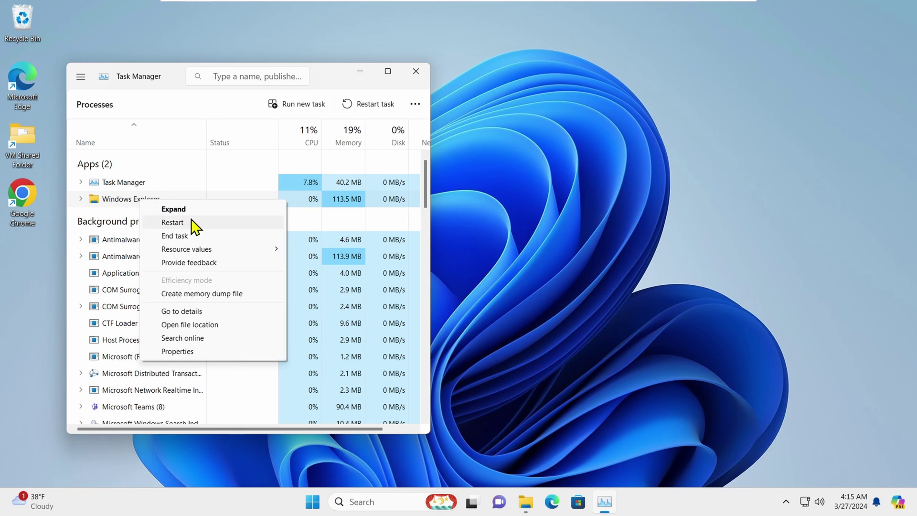
{"action": "left_click", "coordinate": [173, 222]}
{"action": "scroll", "coordinate": [194, 226], "scroll_direction": "down", "scroll_amount": 10}
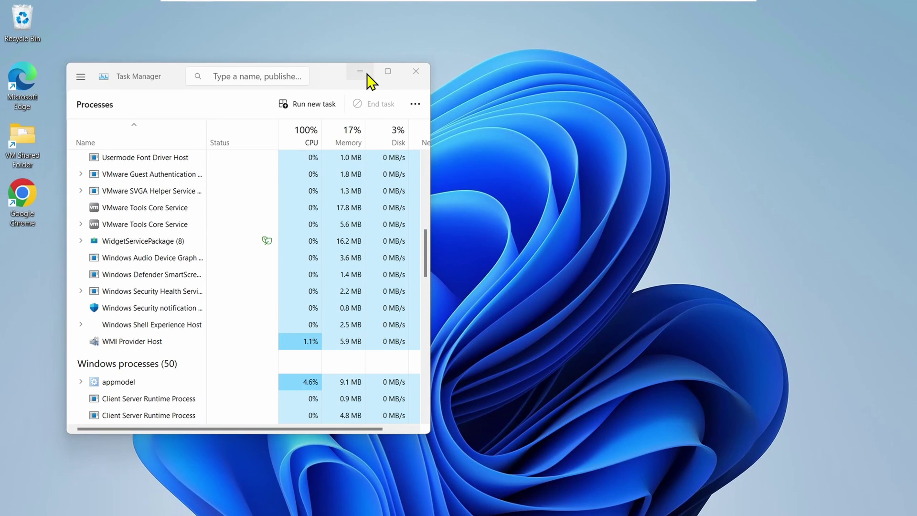
{"action": "left_click", "coordinate": [360, 72]}
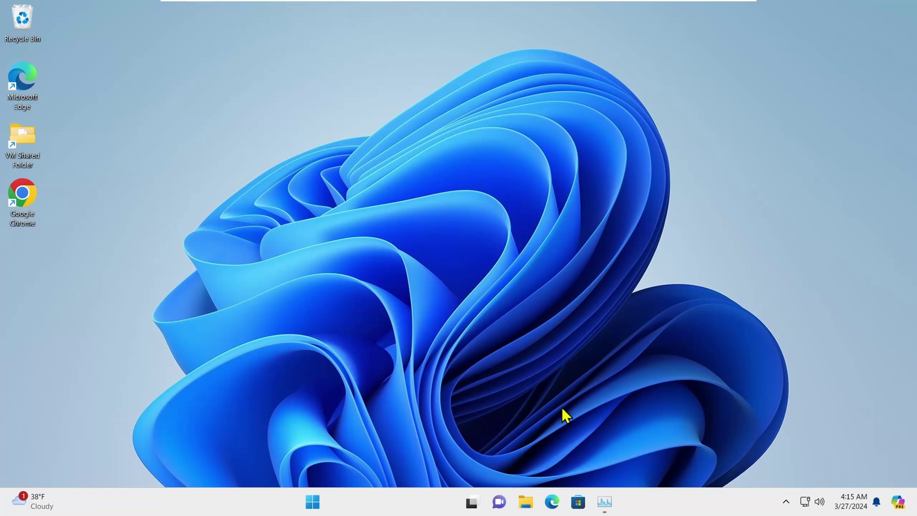
{"action": "left_click", "coordinate": [528, 502]}
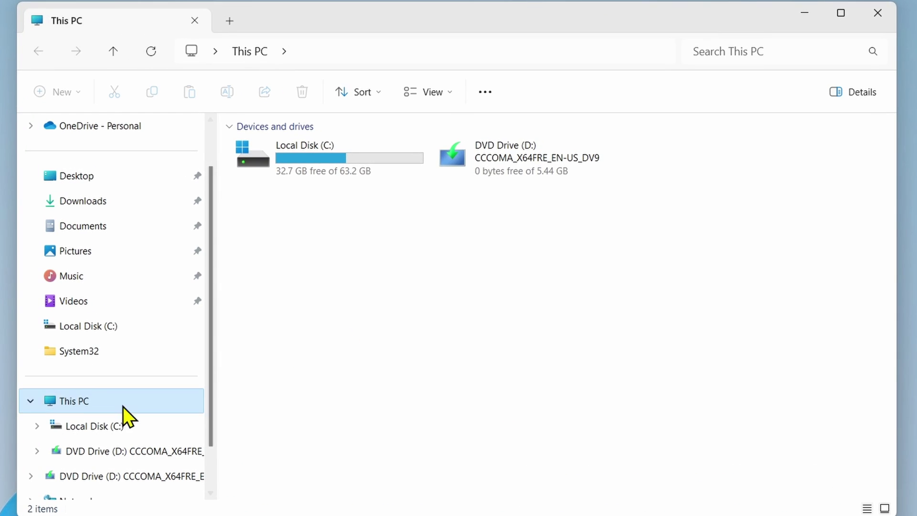
{"action": "left_click", "coordinate": [98, 427]}
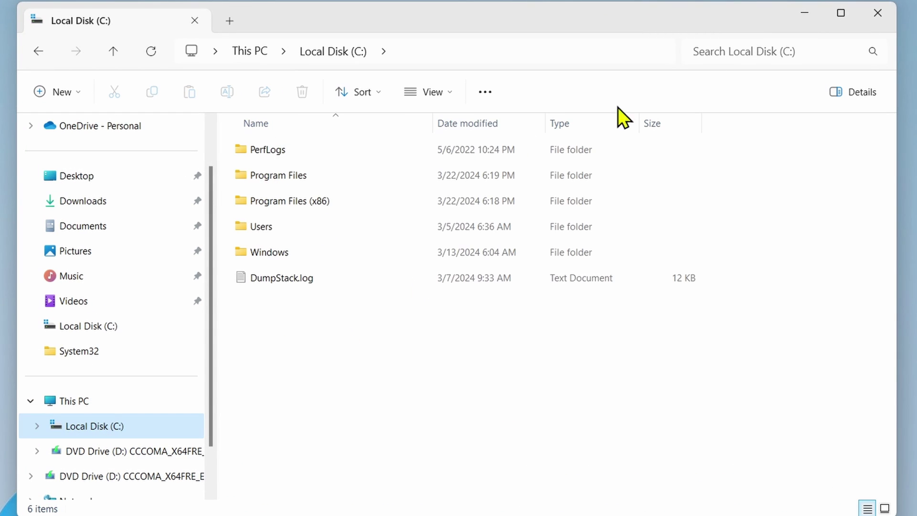
{"action": "left_click", "coordinate": [745, 52]}
{"action": "type", "text": "chrome"}
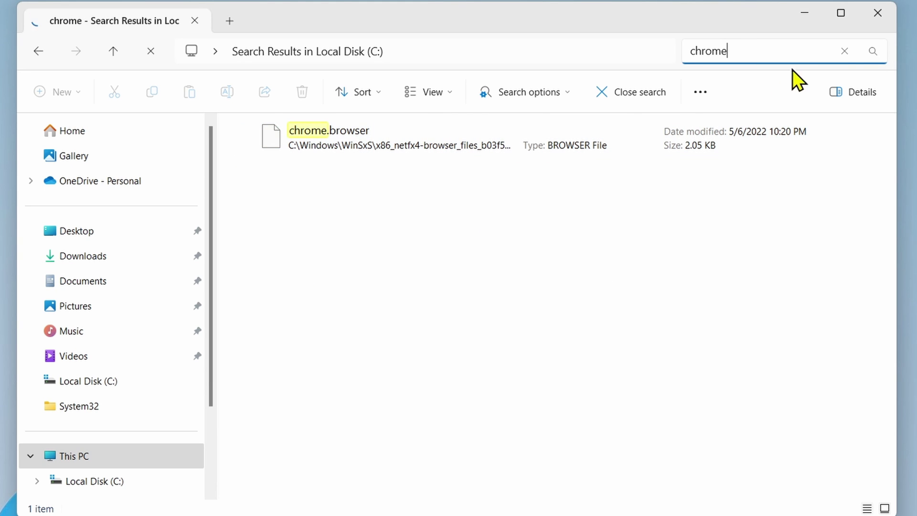
{"action": "left_click", "coordinate": [882, 20]}
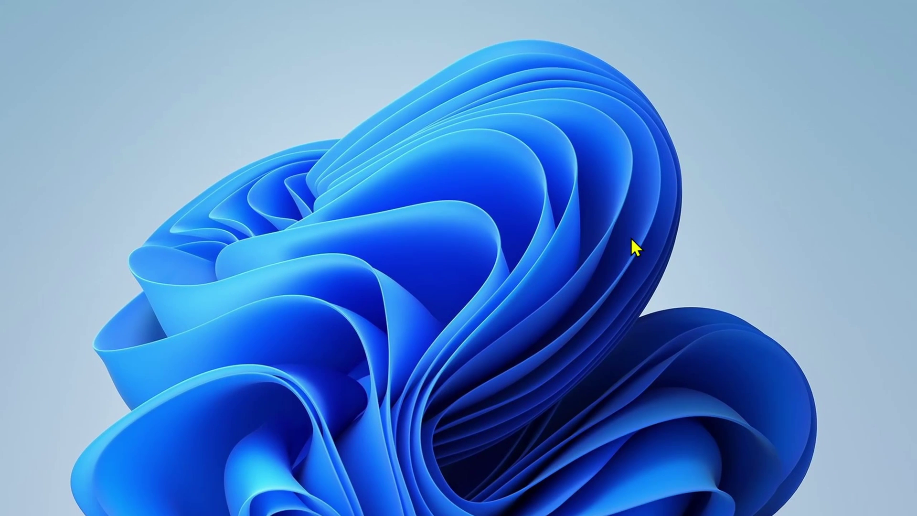